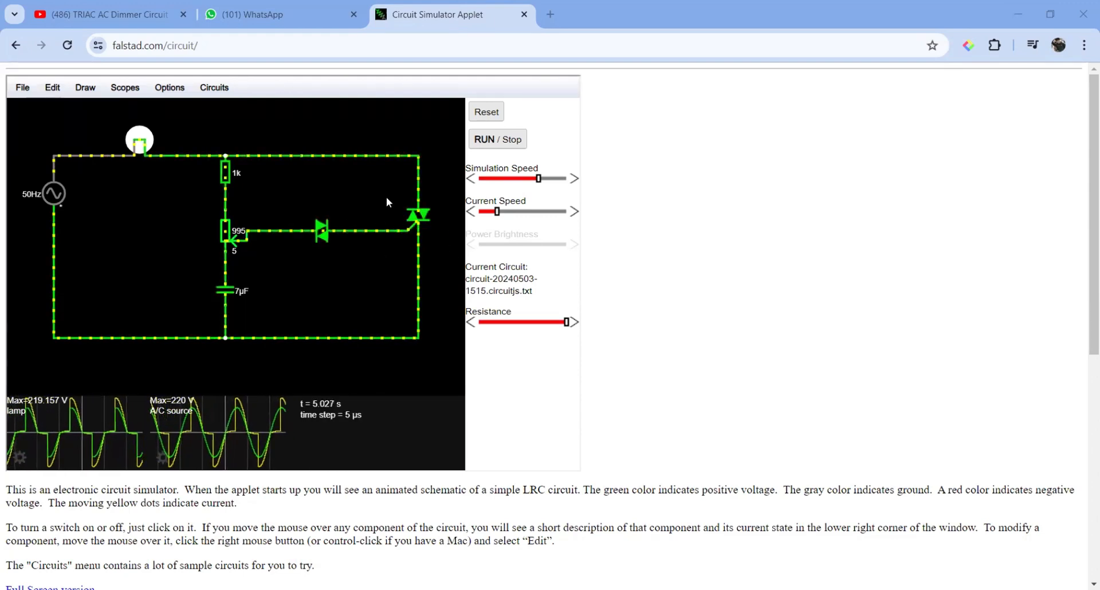
# Step: Pause the running TRIAC dimmer simulation to inspect the circuit and resume it
pyautogui.moveTo(410, 210)
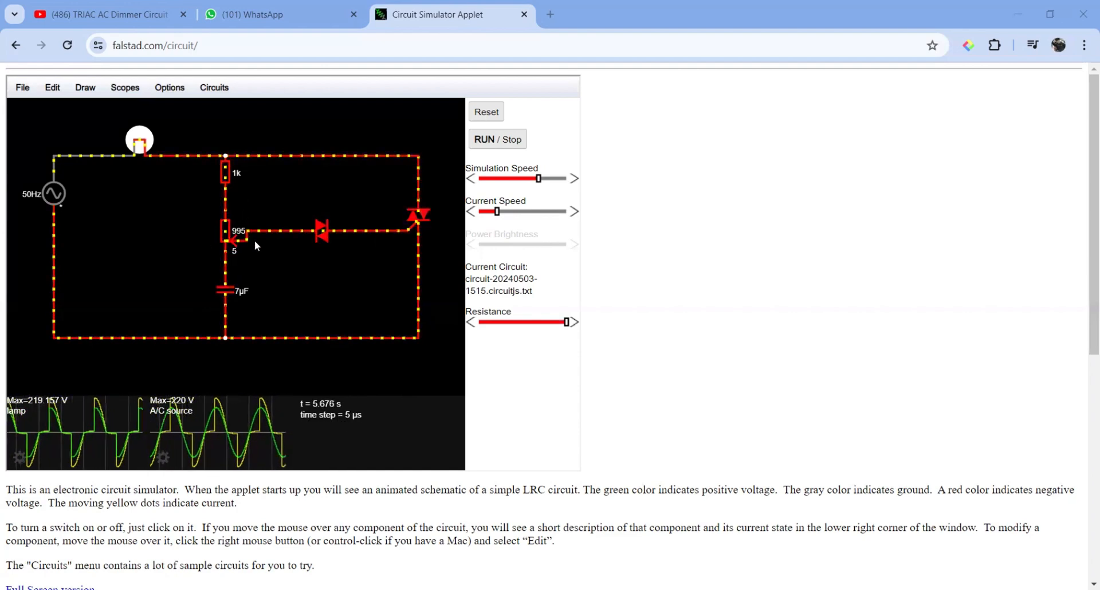
pyautogui.click(486, 143)
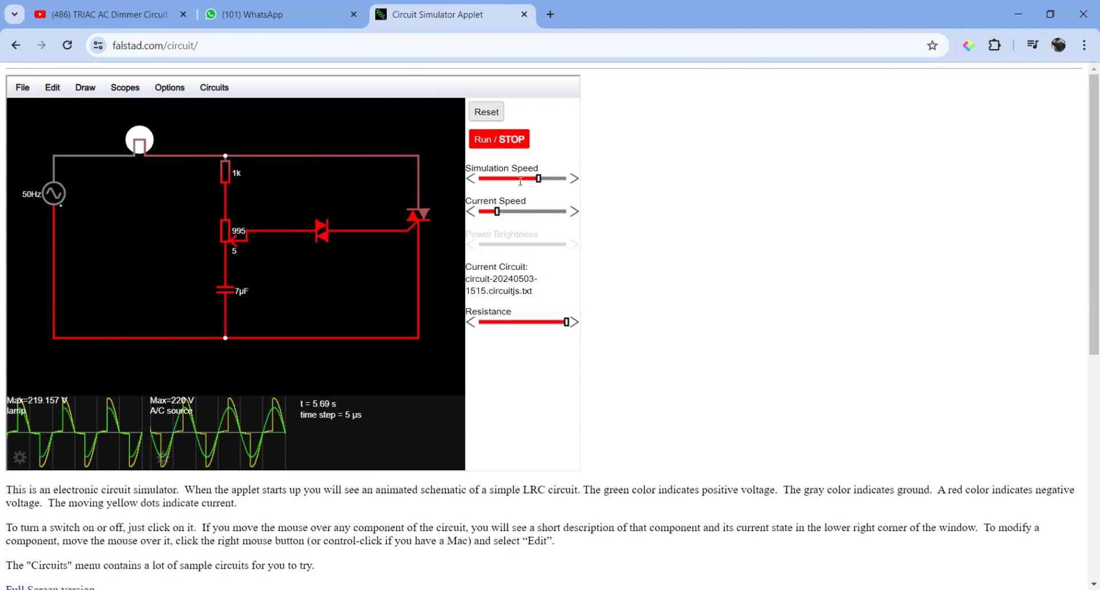
pyautogui.click(498, 142)
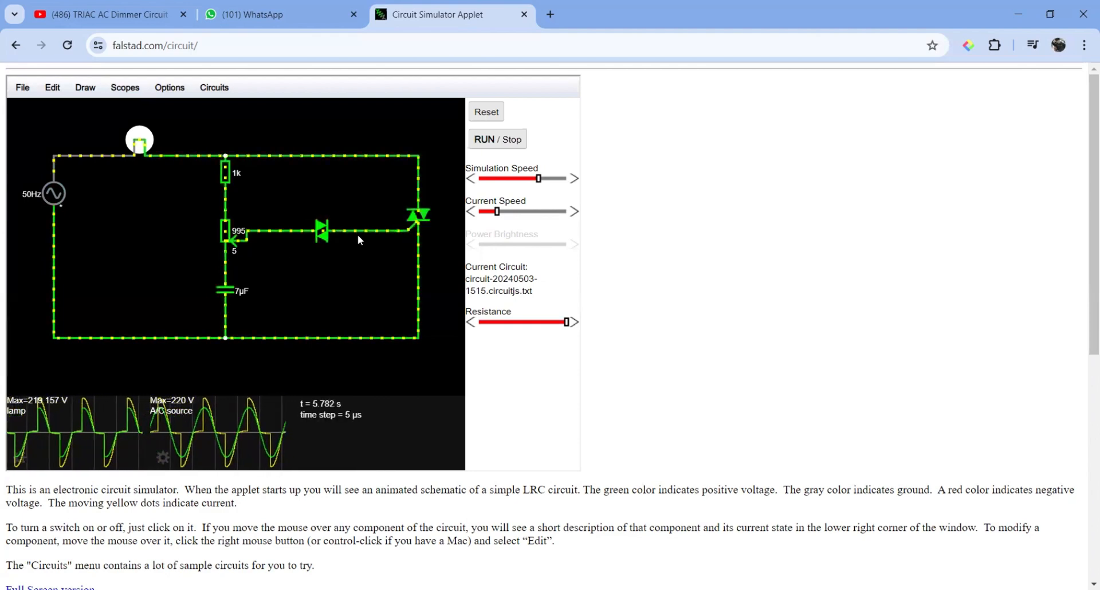
# Step: Lower the potentiometer's Resistance setting to its minimum and stop the simulation
pyautogui.click(560, 322)
pyautogui.moveTo(558, 324)
pyautogui.mouseDown()
pyautogui.moveTo(483, 338)
pyautogui.moveTo(566, 323)
pyautogui.mouseUp()
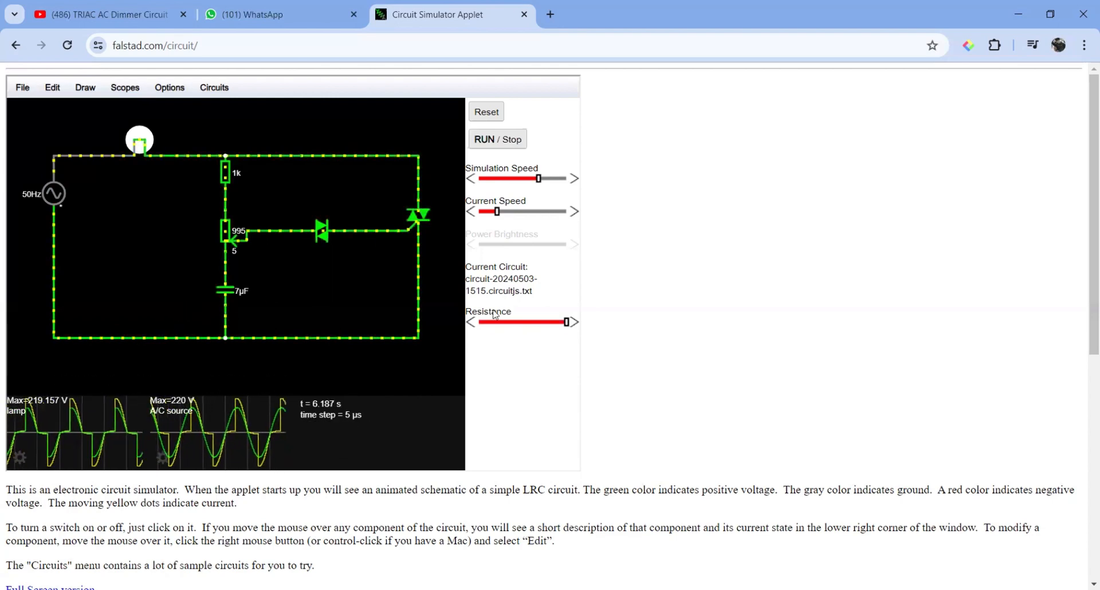
pyautogui.moveTo(567, 322); pyautogui.dragTo(452, 347)
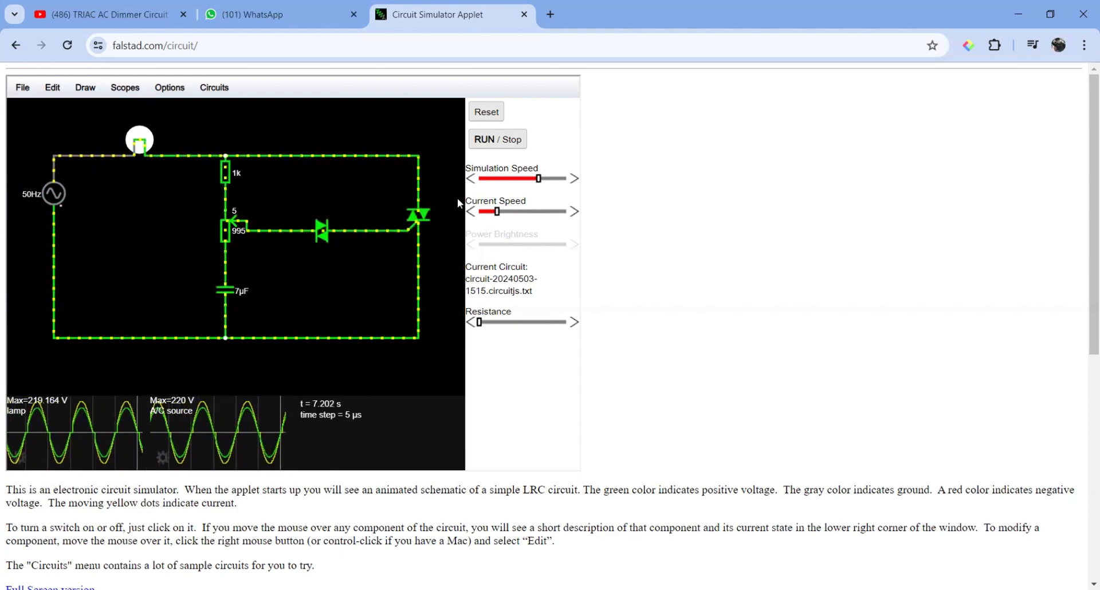
pyautogui.click(491, 140)
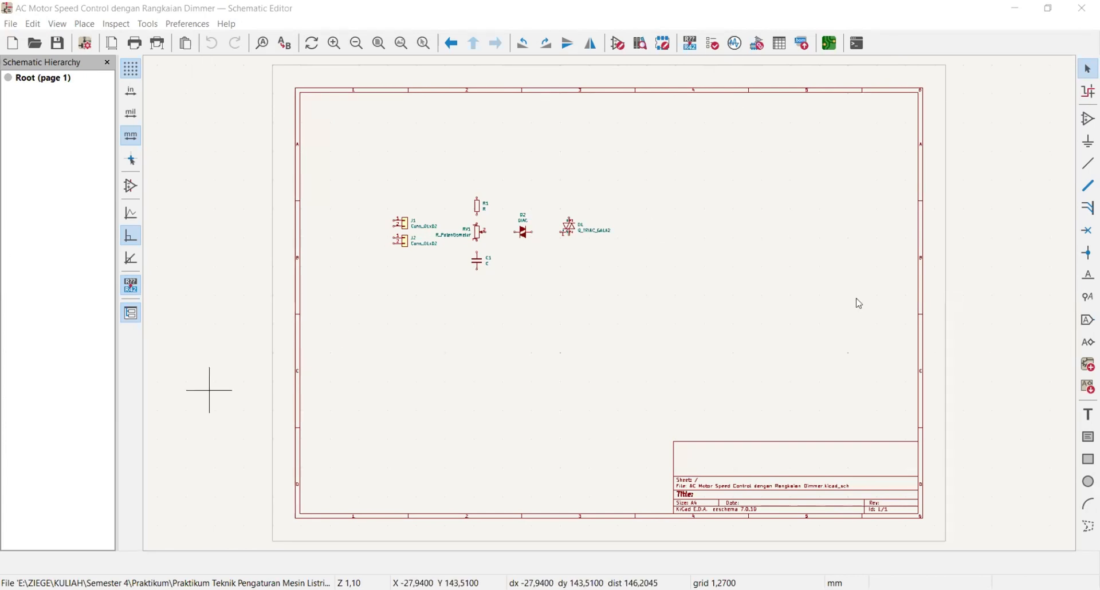
# Step: Switch to the KiCad Schematic Editor and look at the list of available symbol libraries
pyautogui.click(1086, 125)
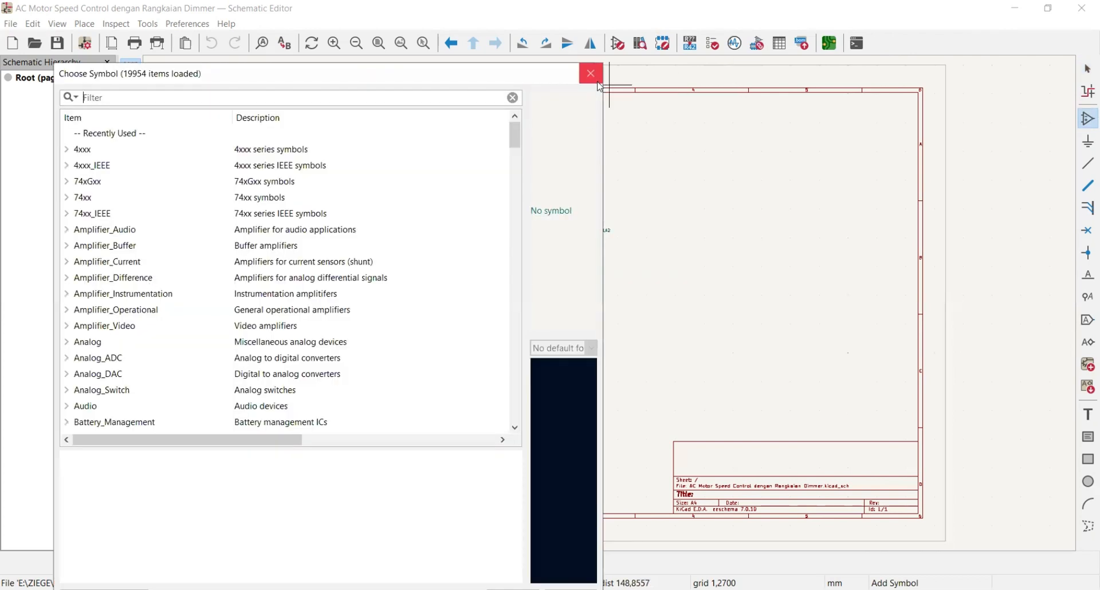
pyautogui.click(591, 74)
# Step: Wire J1 pin 1 to the top of triac D1, the bottom of D1 to J2 pin 2, and J1 pin 2 to J2 pin 1
pyautogui.scroll(3, 436, 157)
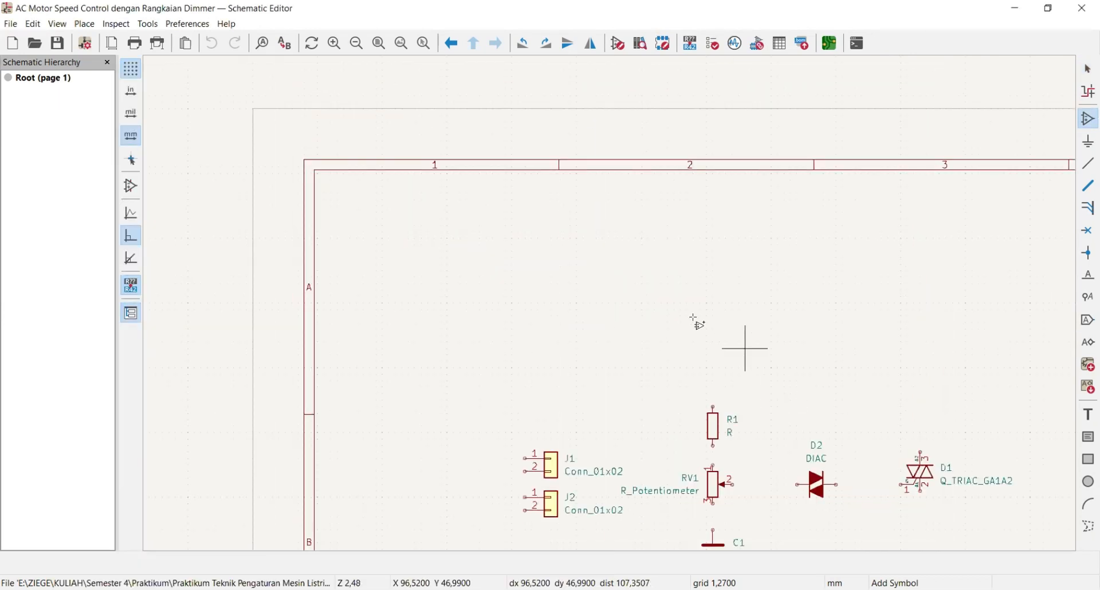
pyautogui.moveTo(744, 347); pyautogui.dragTo(607, 252, button='middle')
pyautogui.scroll(1, 608, 283)
pyautogui.scroll(-1, 688, 319)
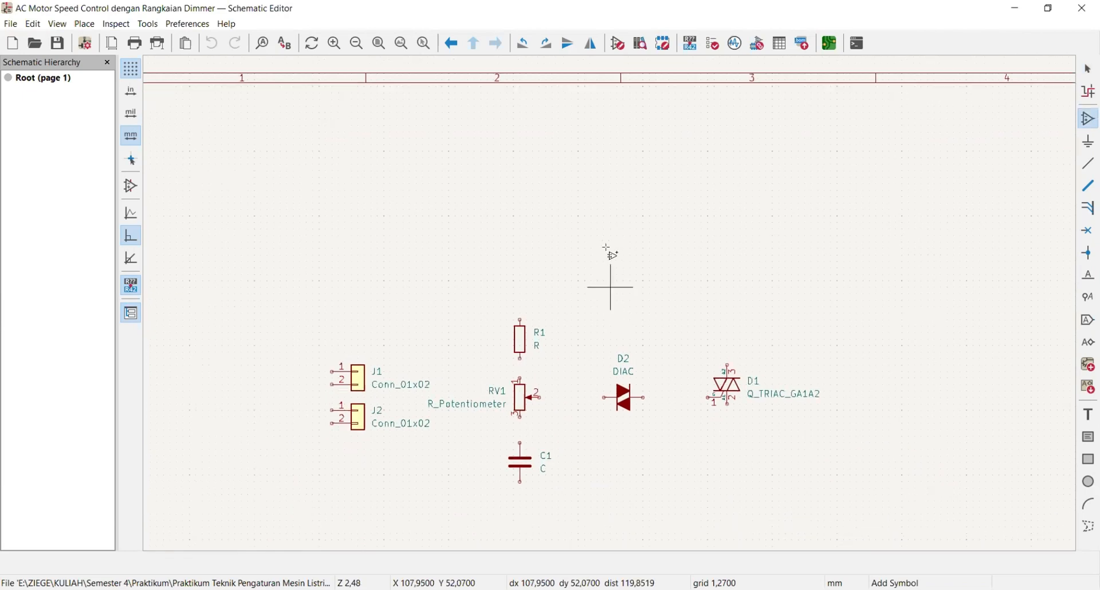
pyautogui.scroll(1, 607, 253)
pyautogui.scroll(-1, 811, 337)
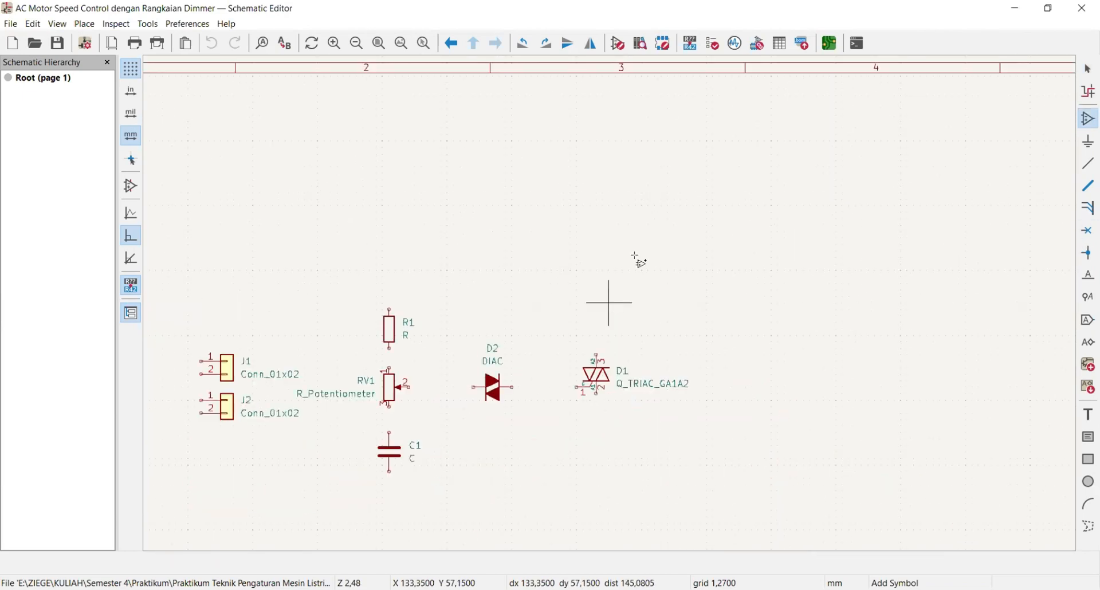
pyautogui.moveTo(607, 299); pyautogui.dragTo(813, 191, button='middle')
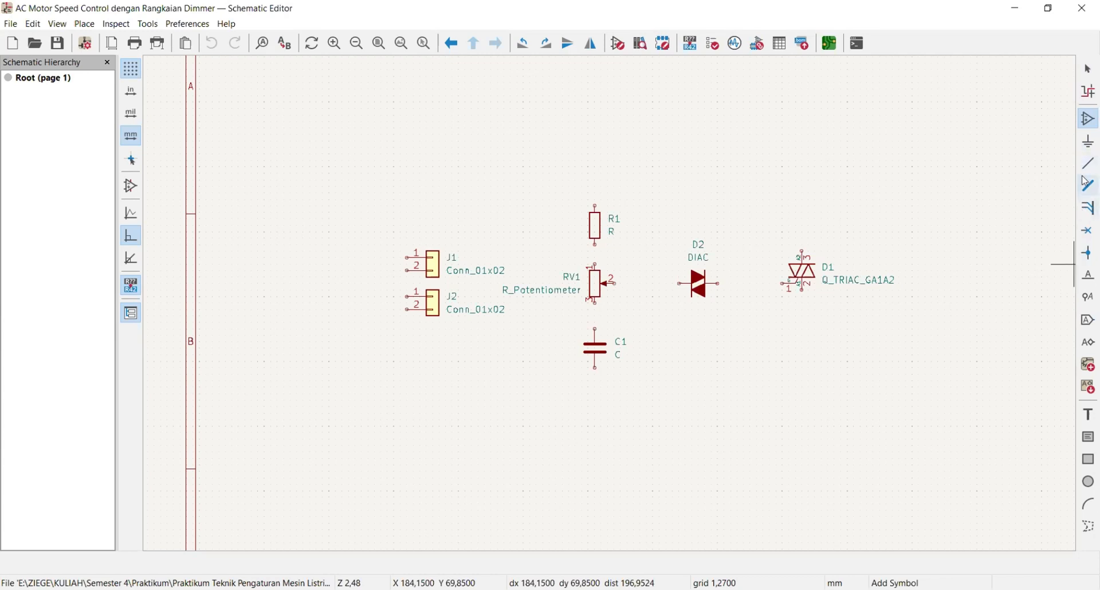
pyautogui.click(408, 258)
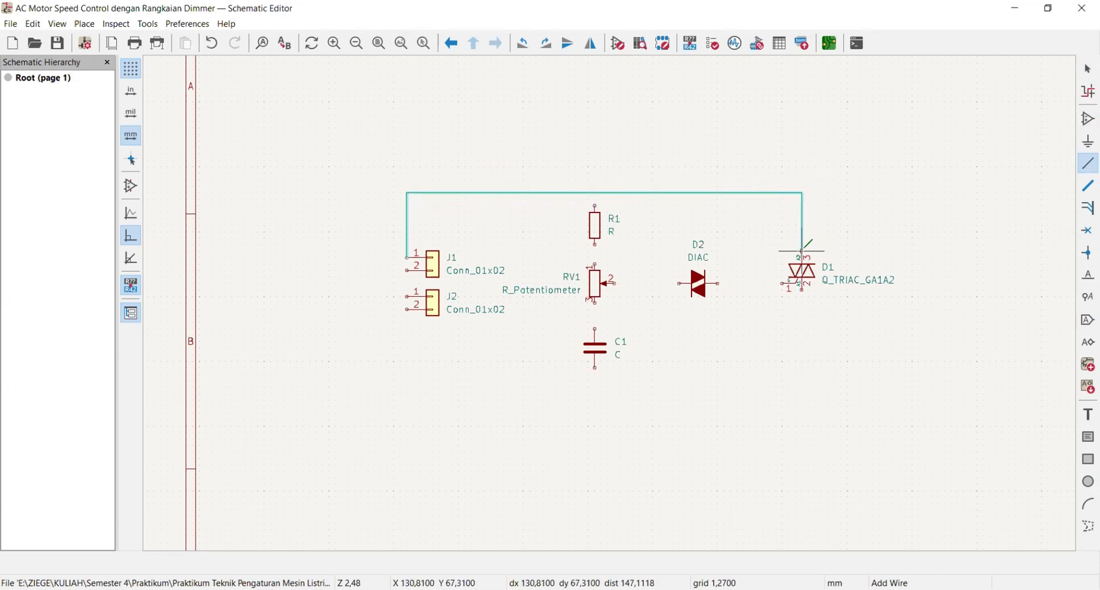
pyautogui.click(802, 252)
pyautogui.click(802, 290)
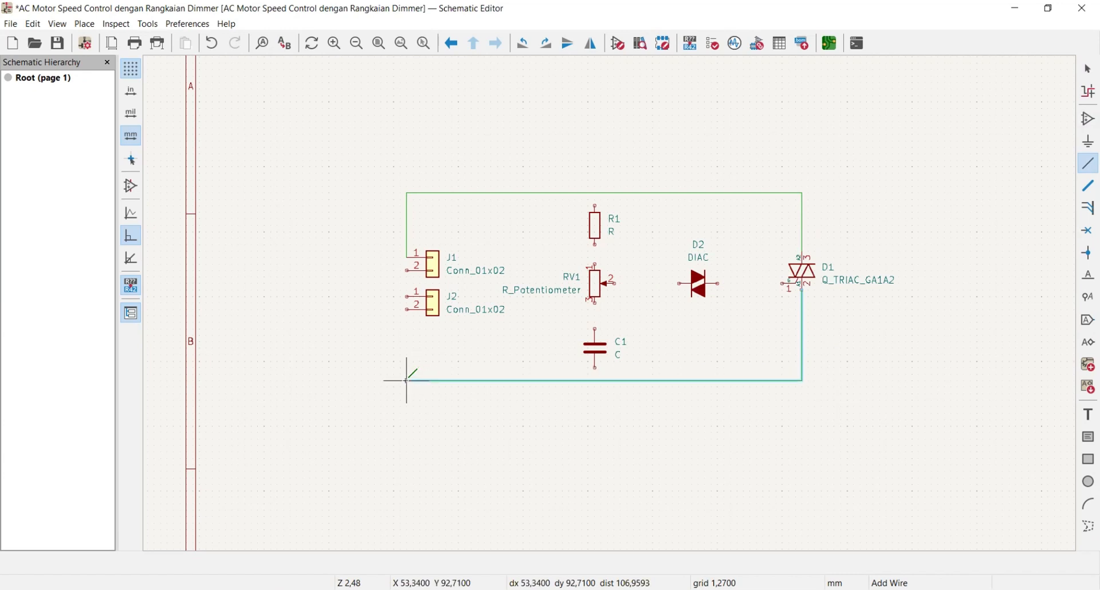
pyautogui.click(407, 302)
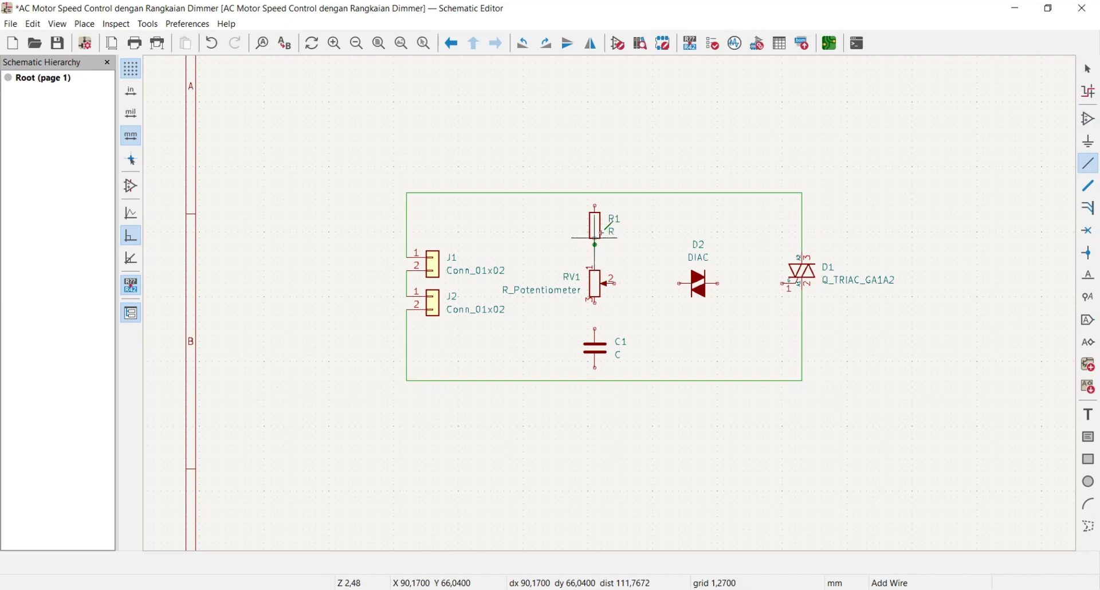
# Step: Wire R1 between the upper wire and RV1, and connect RV1's wiper through DIAC D2 to the gate of triac D1
pyautogui.click(594, 206)
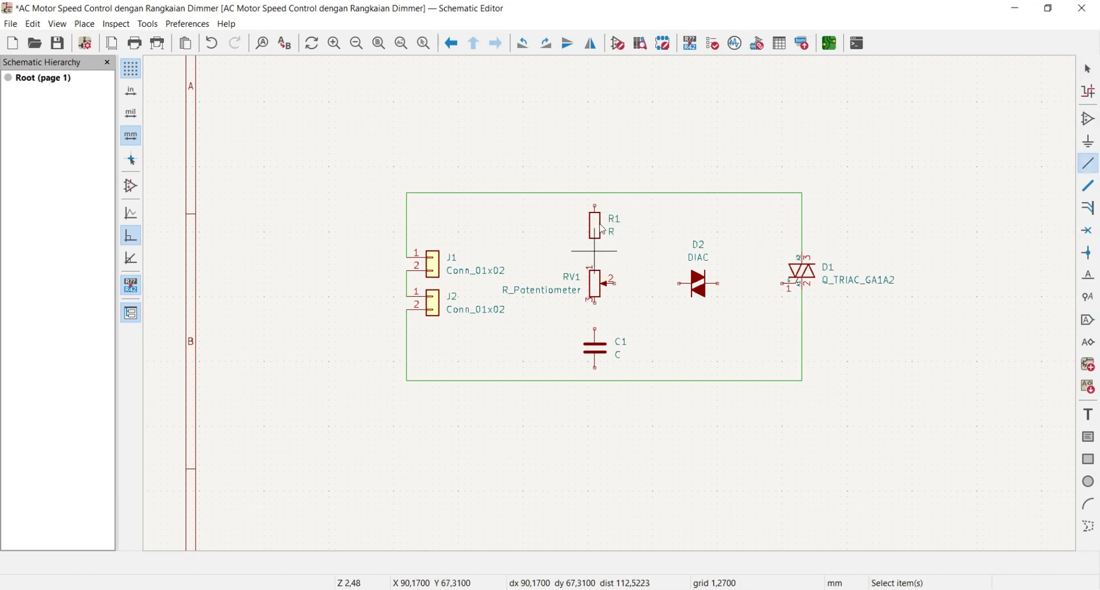
pyautogui.click(594, 193)
pyautogui.click(614, 283)
pyautogui.click(678, 283)
pyautogui.click(717, 283)
pyautogui.click(782, 283)
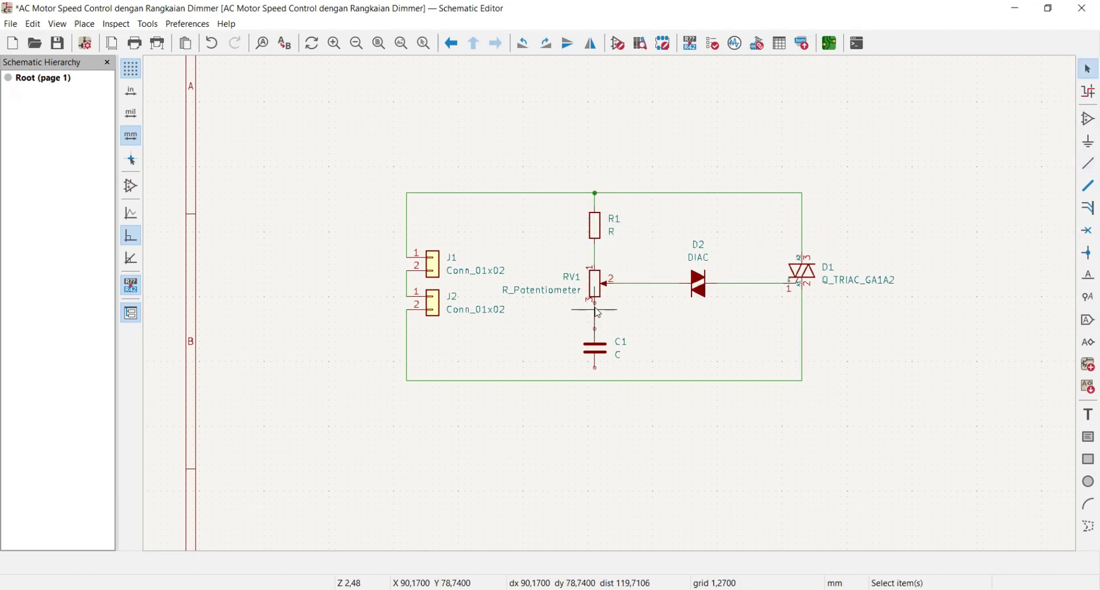
# Step: Wire capacitor C1 between RV1 pin 3 and the lower wire of the circuit
pyautogui.click(594, 303)
pyautogui.click(594, 368)
pyautogui.hotkey('ctrl', 'z')
pyautogui.press('Escape')
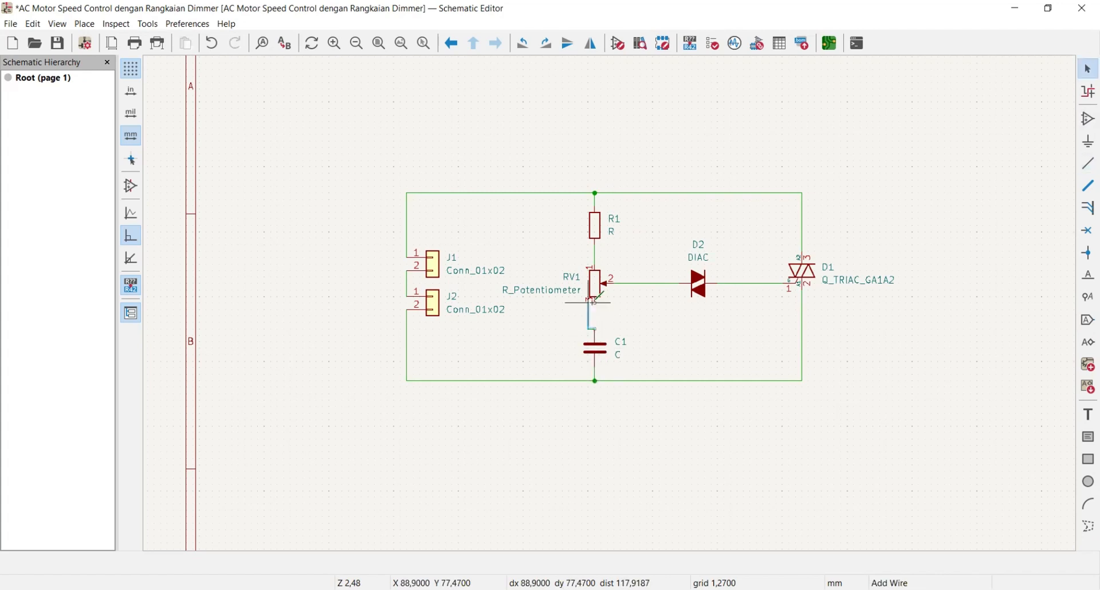
# Step: Review the footprint assignments of all symbols, then apply them and save the schematic
pyautogui.click(148, 23)
pyautogui.press('Return')
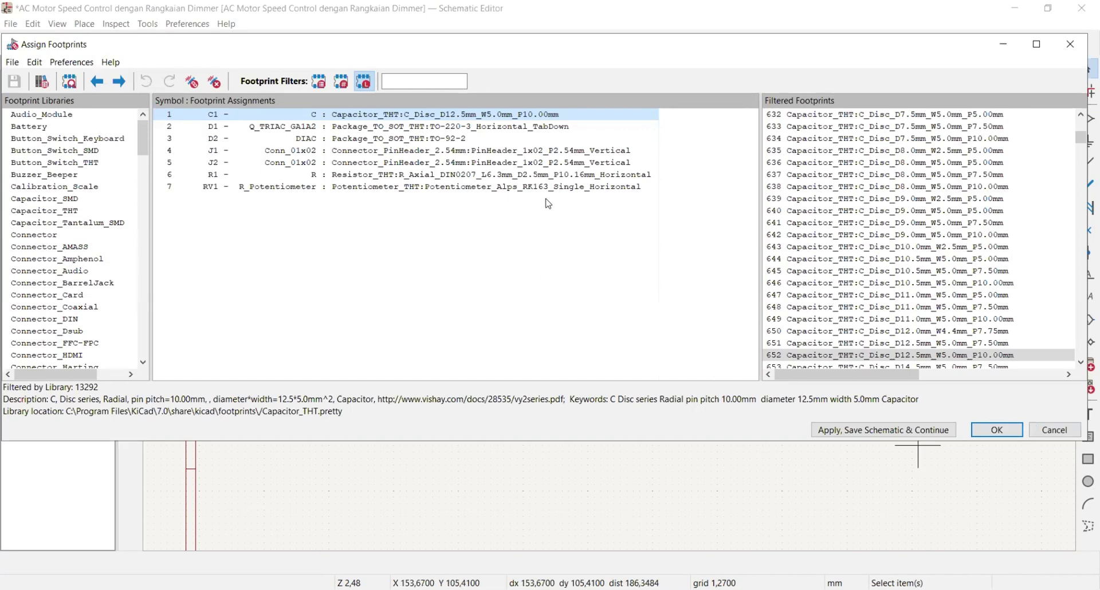
pyautogui.click(865, 433)
pyautogui.click(997, 430)
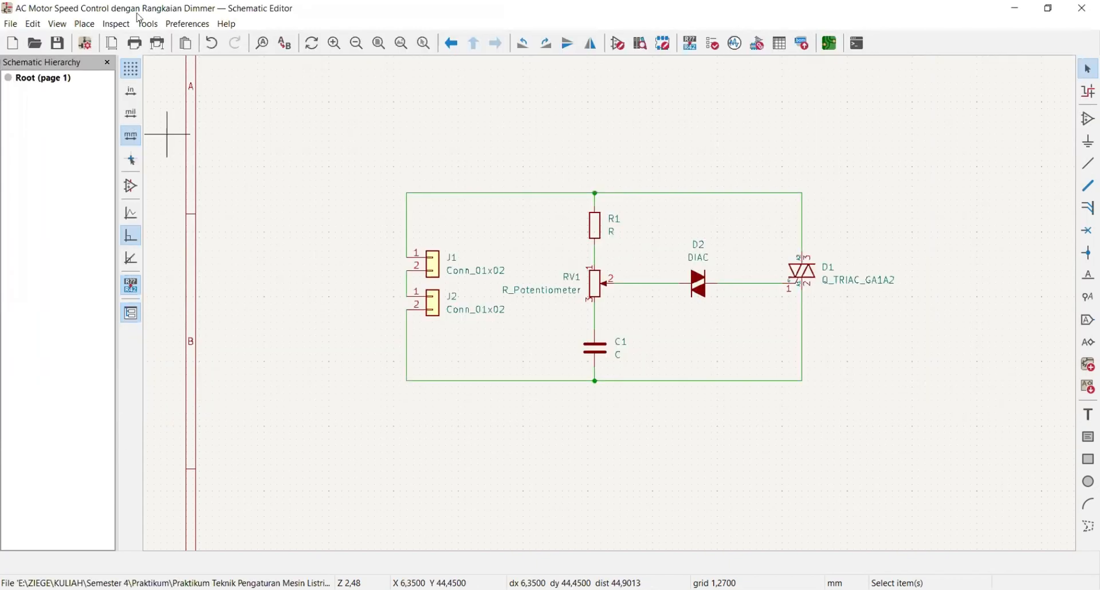
# Step: Switch to the PCB Editor and make the back copper layer B.Cu active
pyautogui.click(158, 24)
pyautogui.click(187, 58)
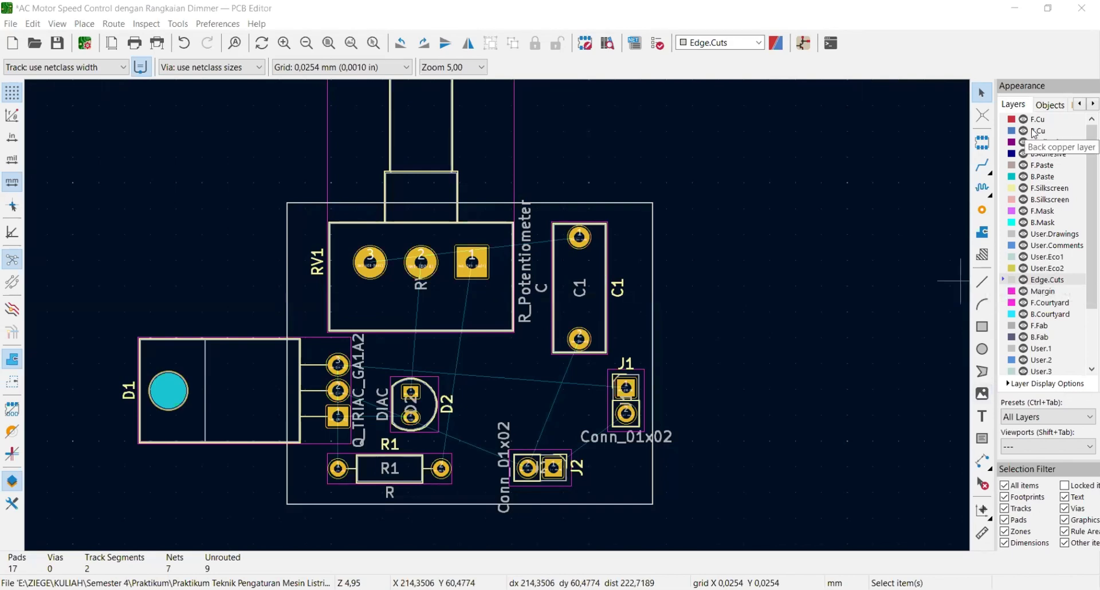
pyautogui.press('pagedown')
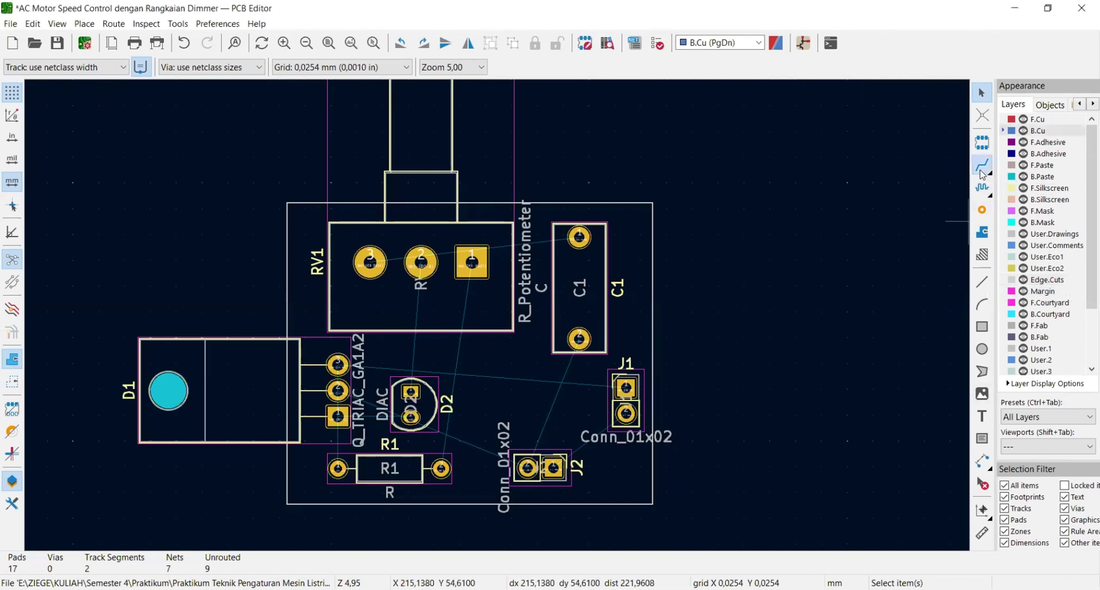
# Step: Check the predefined track widths in the board setup and set the routing track width to 1 mm
pyautogui.click(983, 165)
pyautogui.click(63, 67)
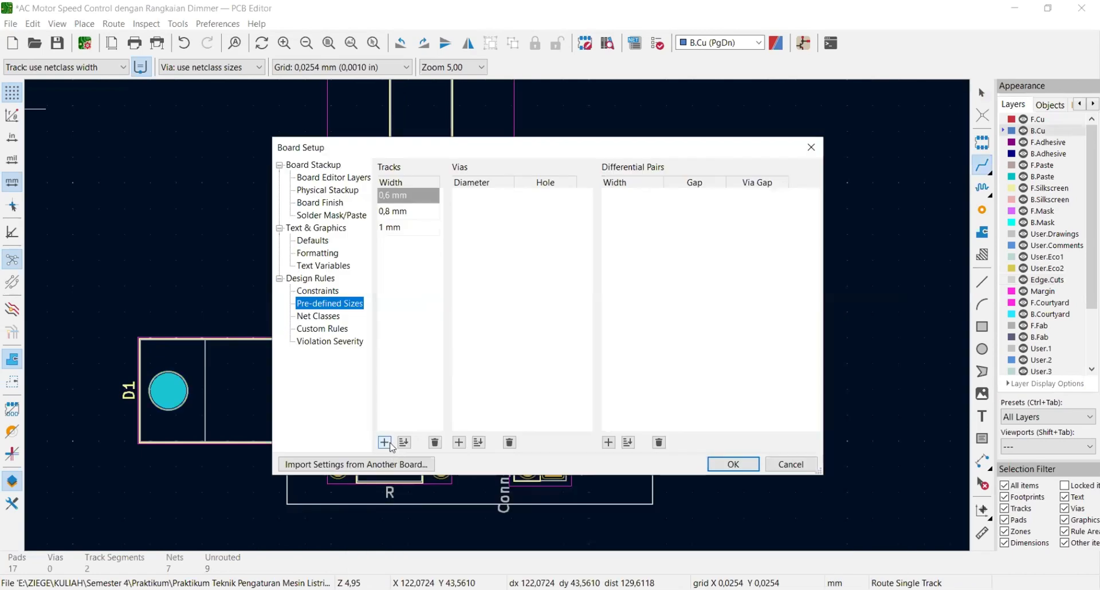
pyautogui.click(738, 470)
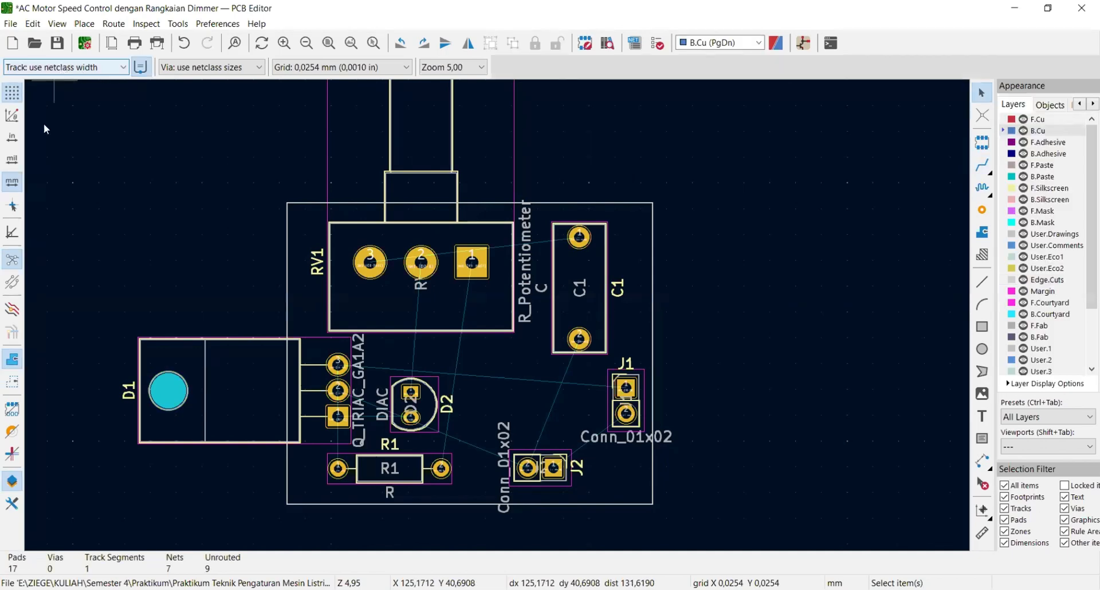
pyautogui.click(57, 67)
pyautogui.click(53, 117)
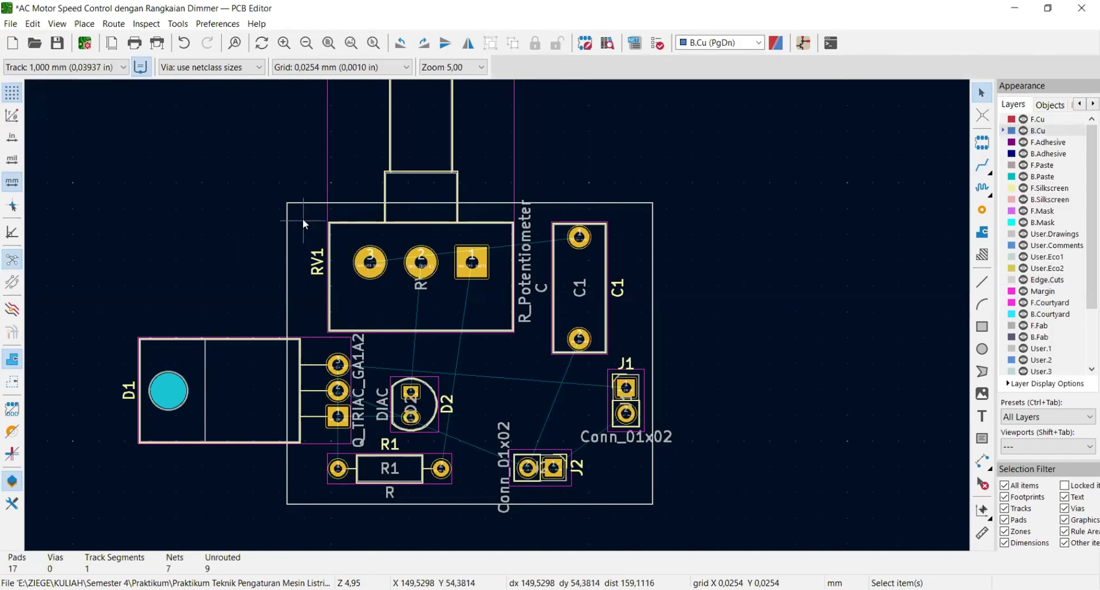
# Step: Route B.Cu tracks from C1 pad 1 to RV1 pad 3 and from D1's square pad to D2's lower pad
pyautogui.click(982, 165)
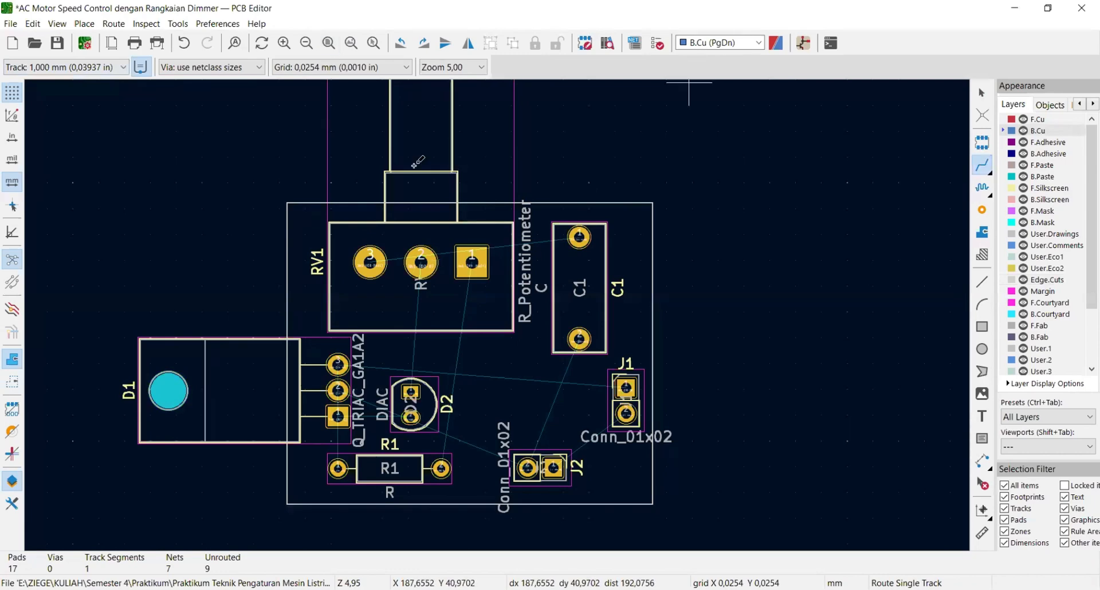
pyautogui.click(579, 237)
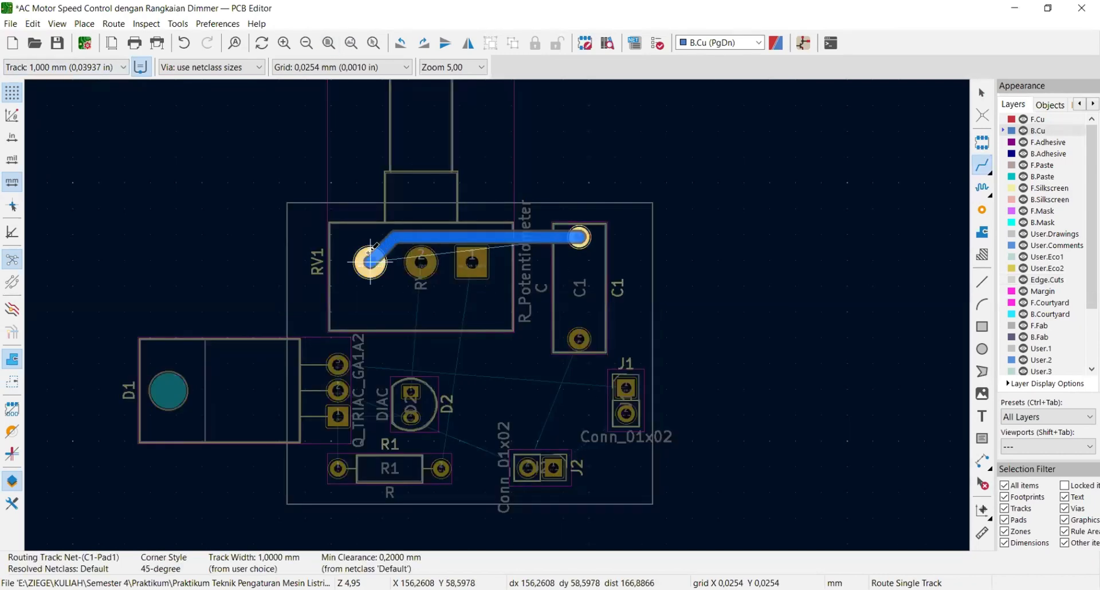
pyautogui.scroll(5, 370, 261)
pyautogui.click(471, 289)
pyautogui.scroll(-5, 527, 353)
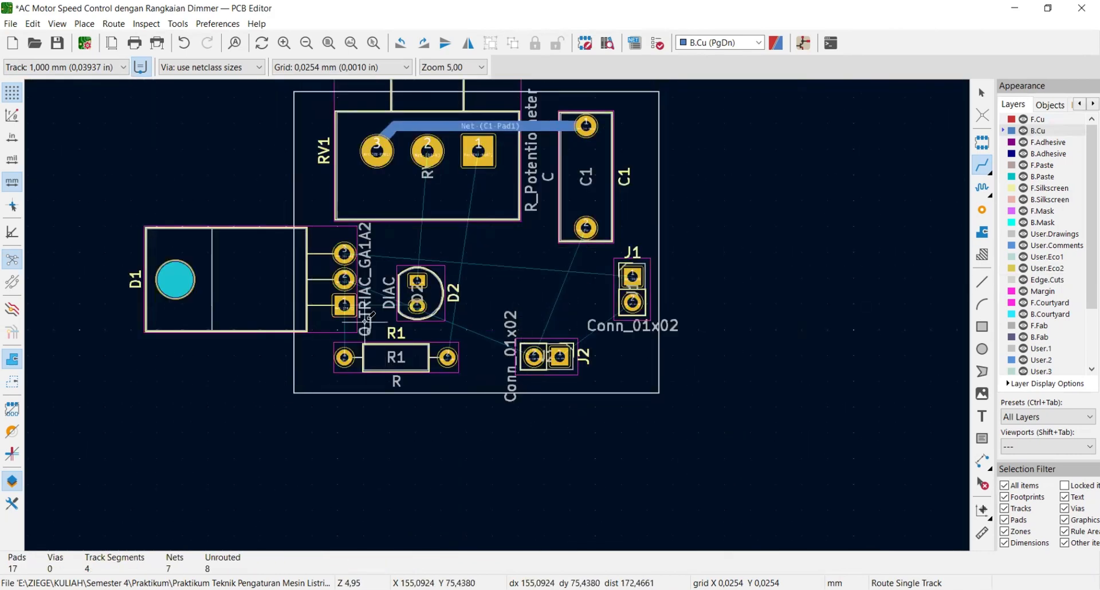
pyautogui.click(344, 305)
pyautogui.click(417, 306)
# Step: Route a 1 mm B.Cu track between J1 pad 2 and J2 pad 1
pyautogui.click(559, 357)
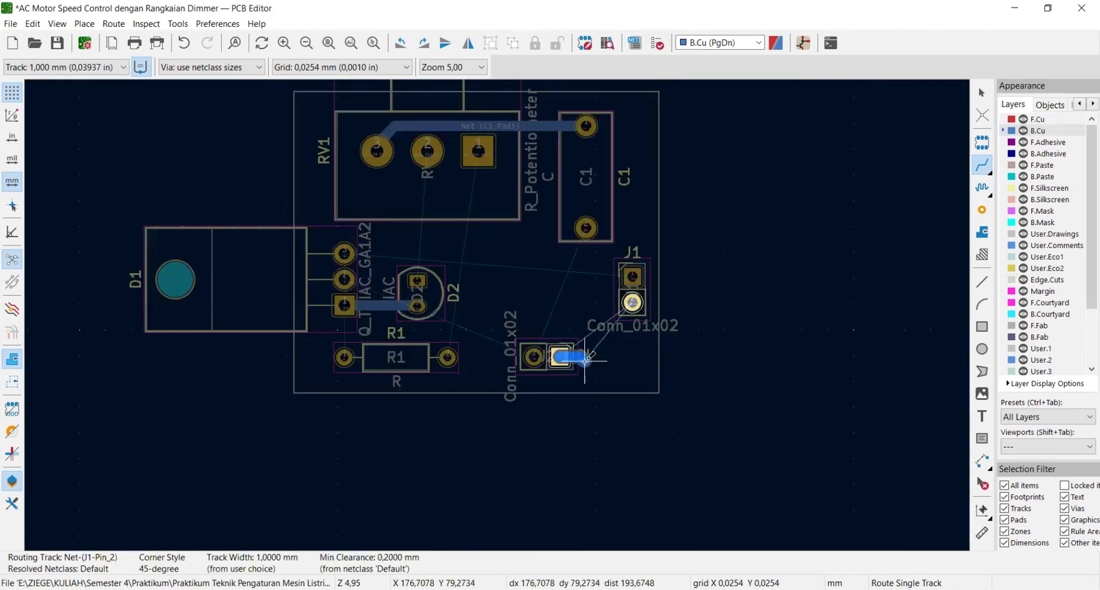
pyautogui.press('Escape')
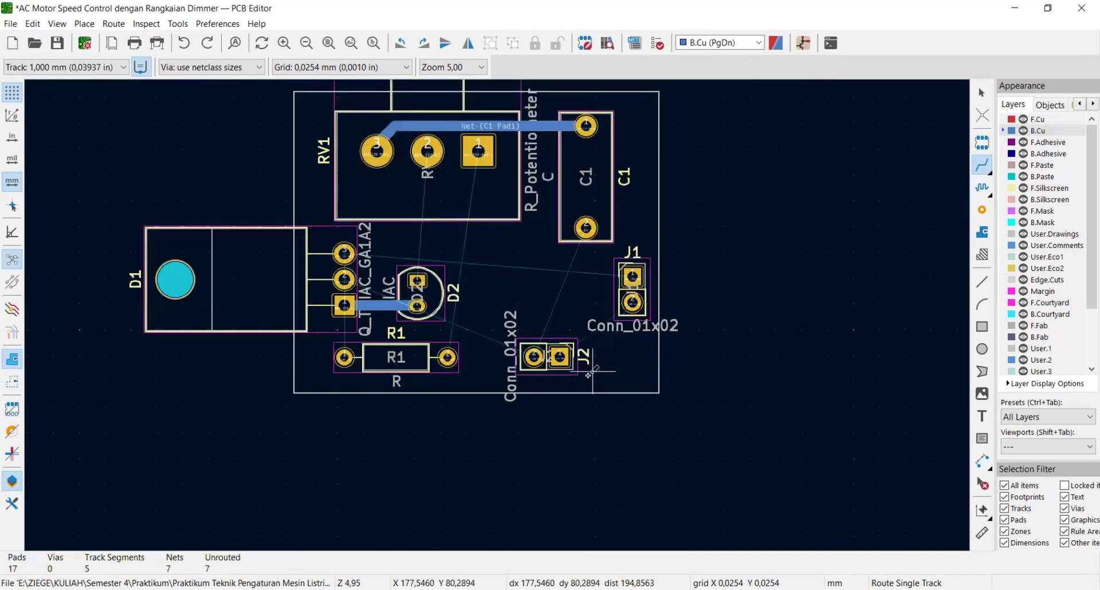
pyautogui.scroll(4, 625, 324)
pyautogui.click(643, 276)
pyautogui.click(486, 395)
pyautogui.scroll(-4, 486, 396)
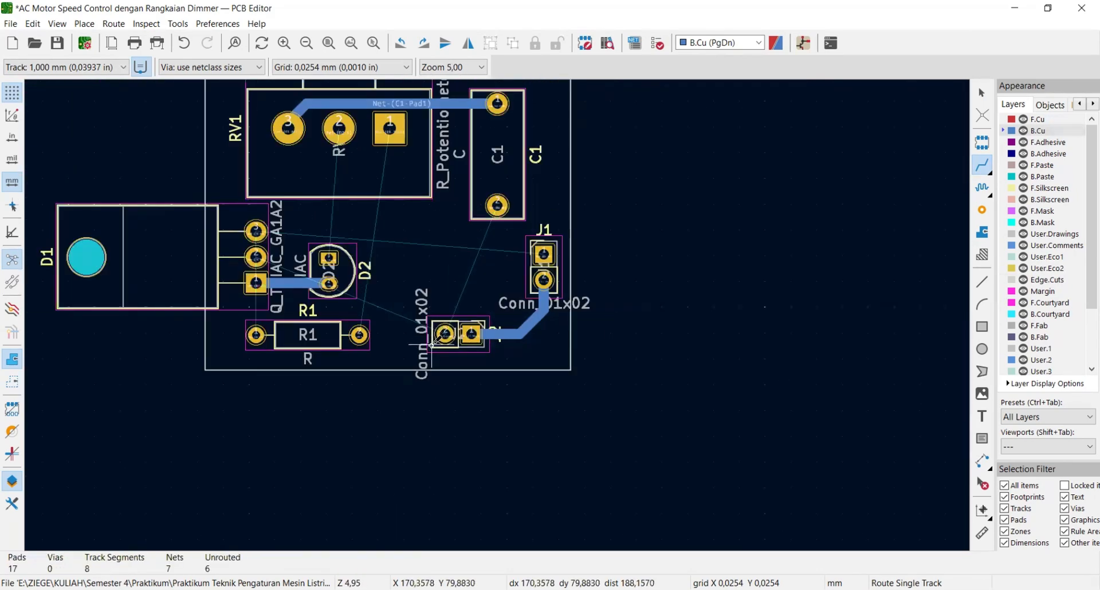
# Step: Route B.Cu tracks from D2's upper pad to RV1 pad 2 and from R1's right pad to RV1 pad 1
pyautogui.click(329, 258)
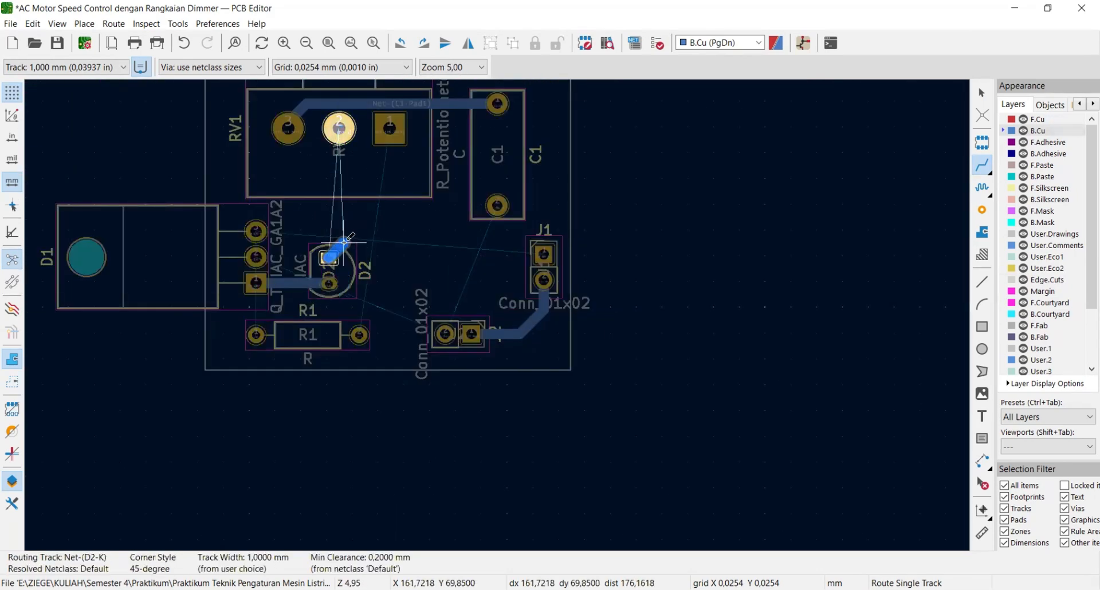
pyautogui.click(340, 133)
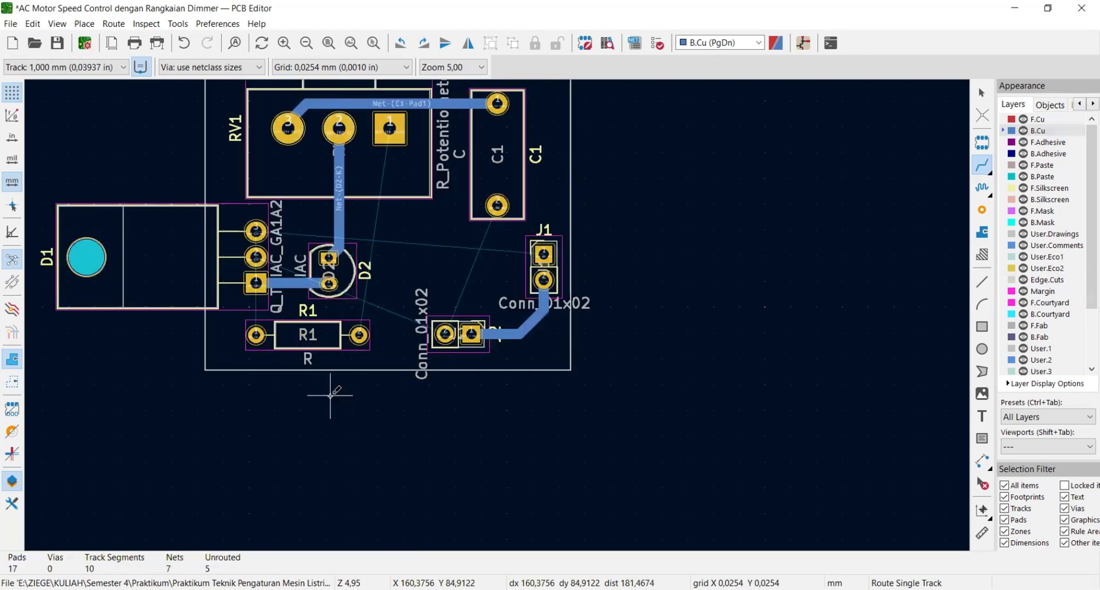
pyautogui.click(359, 335)
pyautogui.click(389, 128)
pyautogui.click(498, 205)
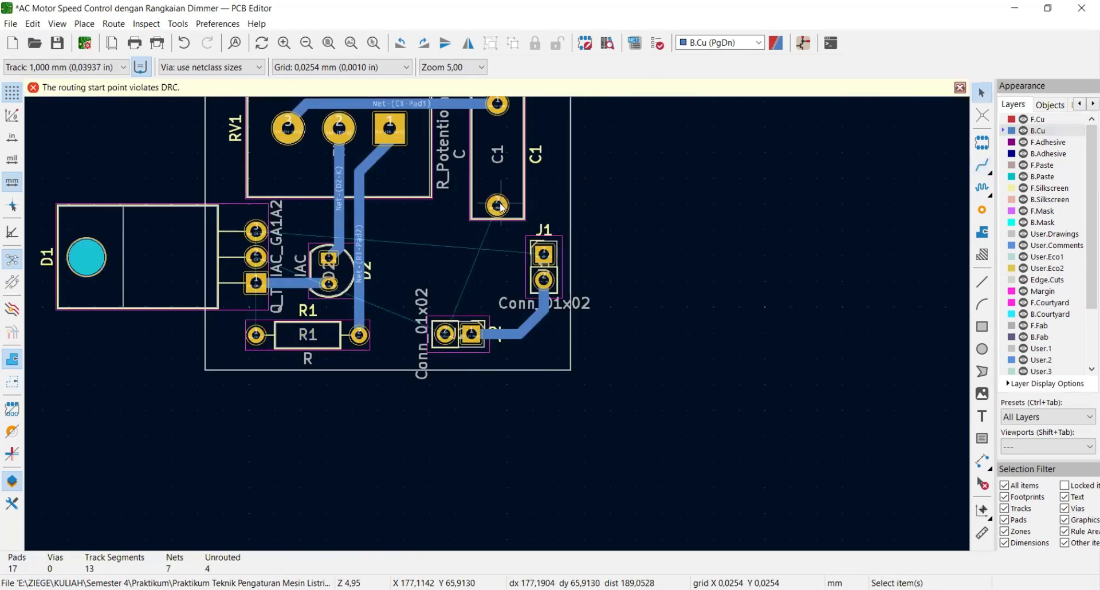
pyautogui.click(498, 205)
pyautogui.press('Escape')
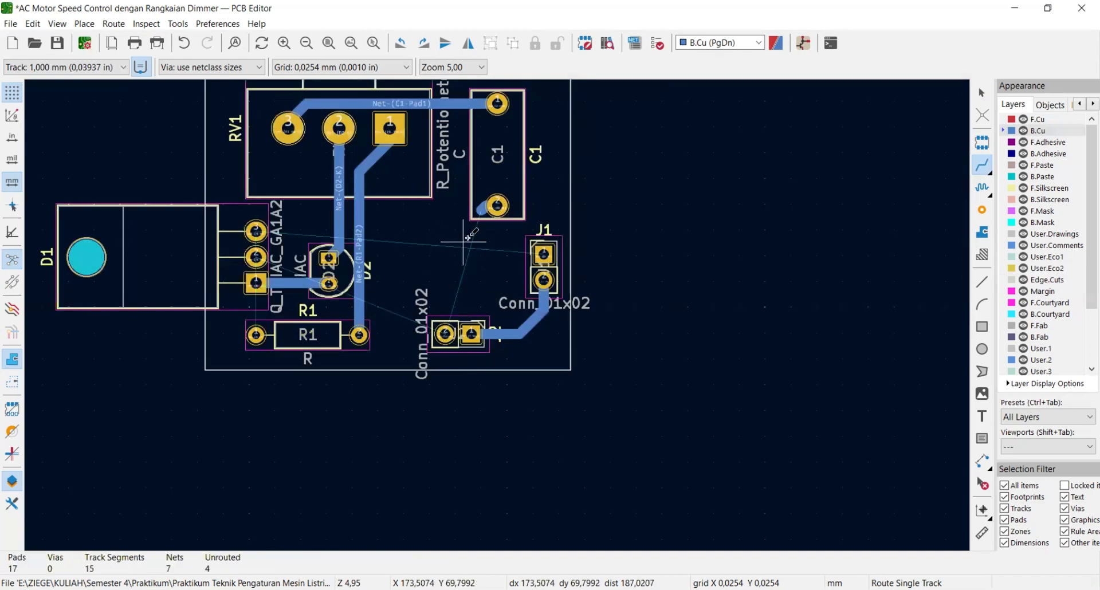
# Step: Route a 1 mm B.Cu track between C1's lower pad and J2's round pad
pyautogui.click(497, 205)
pyautogui.click(453, 221)
pyautogui.press('Escape')
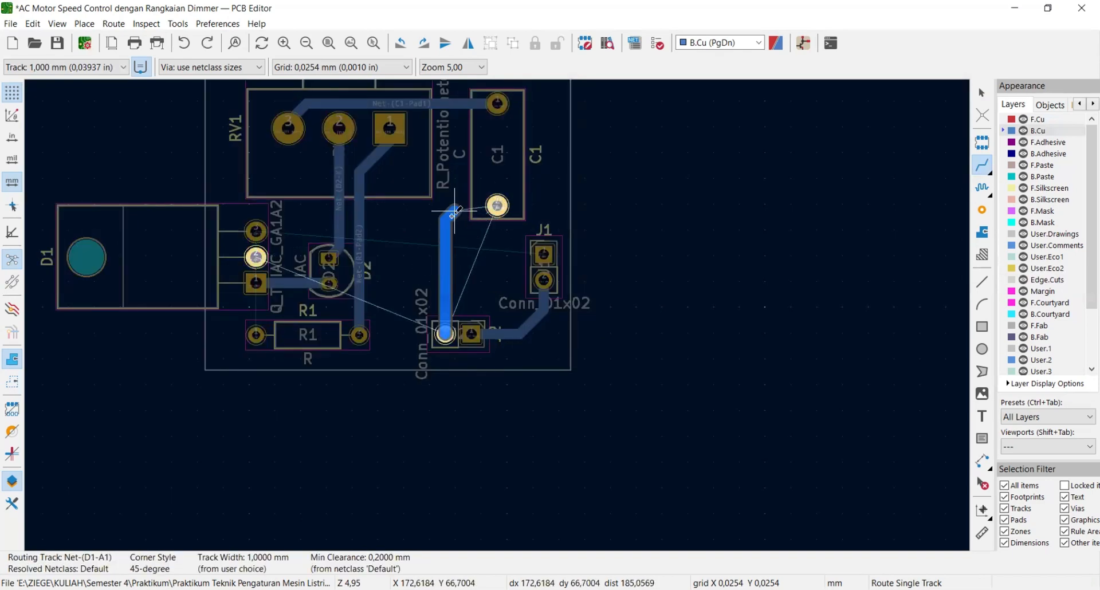
pyautogui.click(451, 224)
pyautogui.click(442, 336)
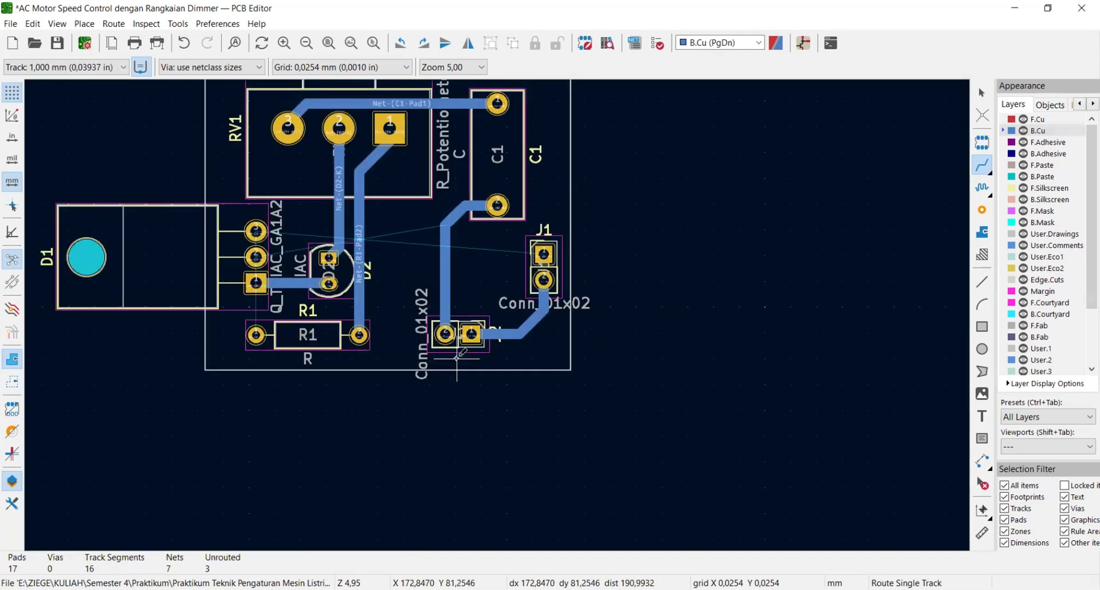
# Step: Route a B.Cu track from R1's left pad around the board's left and upper edges to J1 pad 1, and join D1 pad 3 to it
pyautogui.click(256, 335)
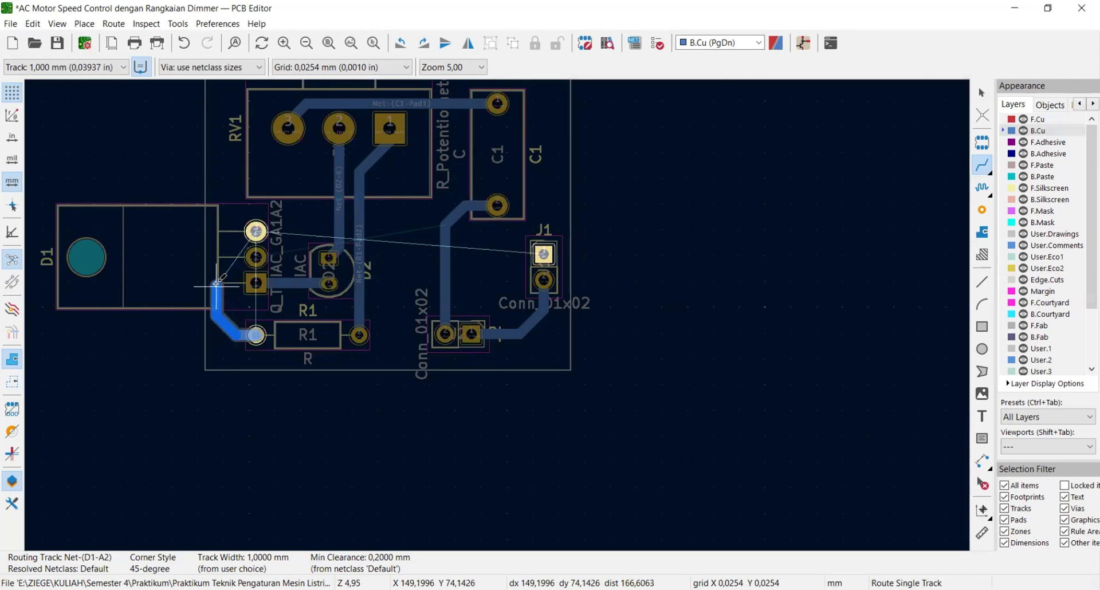
pyautogui.moveTo(250, 86); pyautogui.dragTo(238, 247, button='middle')
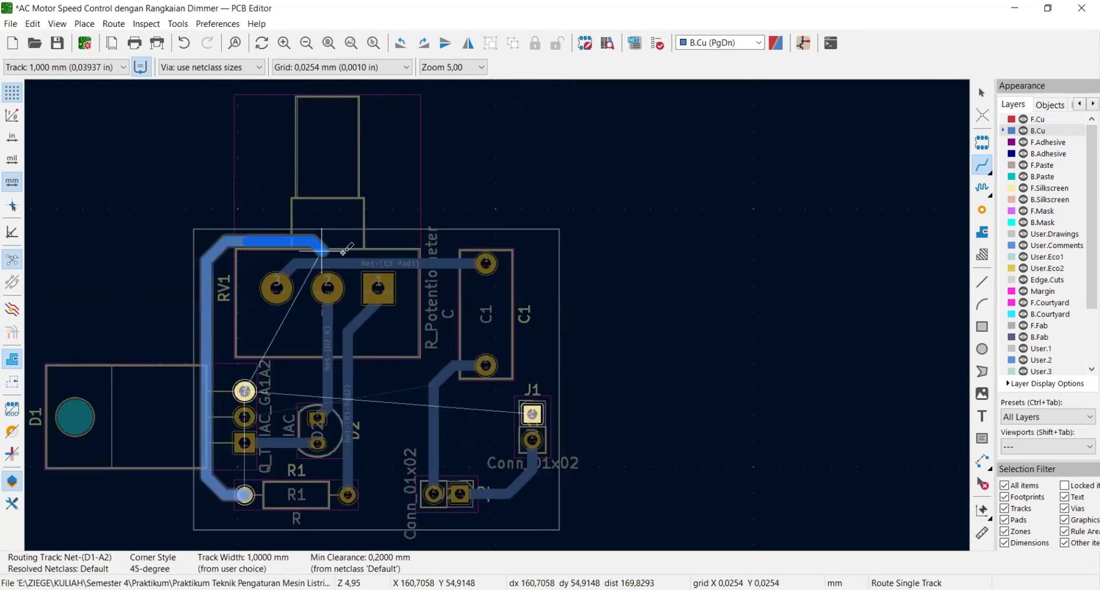
pyautogui.click(526, 250)
pyautogui.click(530, 410)
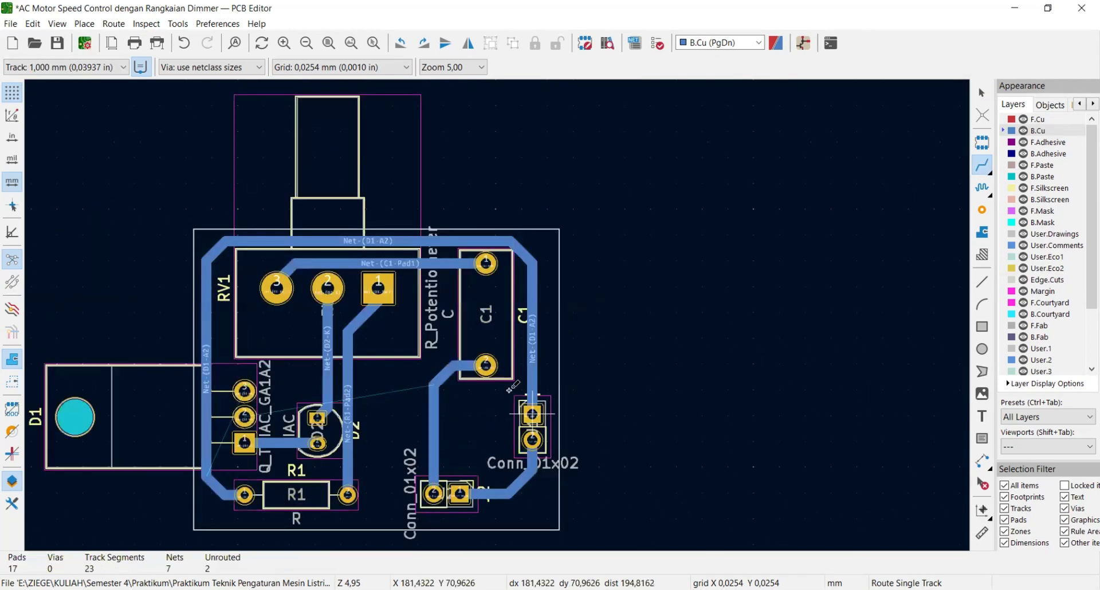
pyautogui.scroll(5, 215, 389)
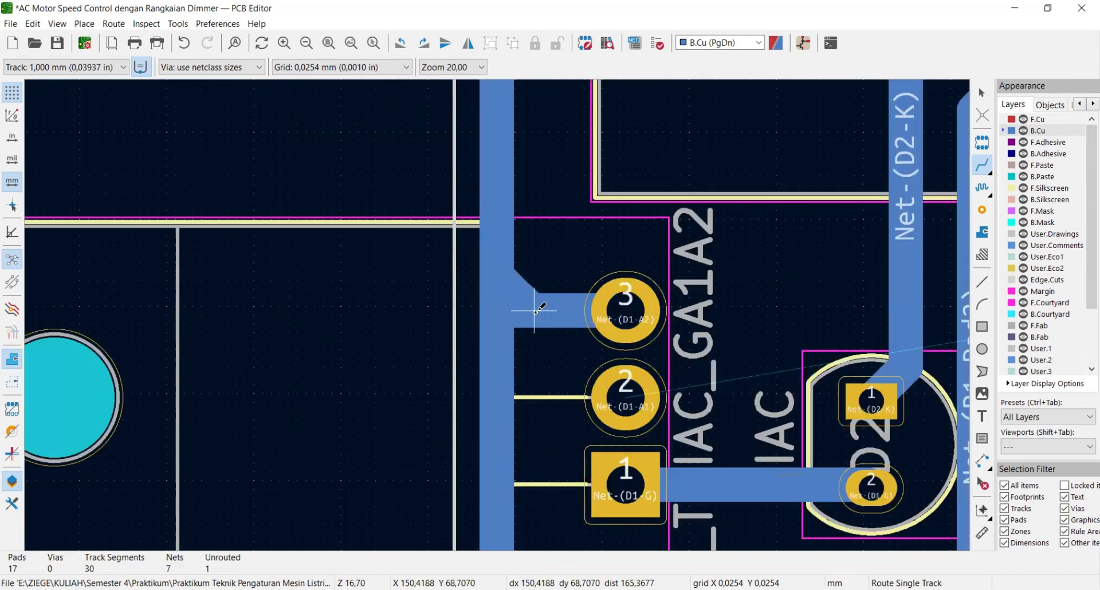
pyautogui.scroll(-5, 529, 303)
pyautogui.click(440, 298)
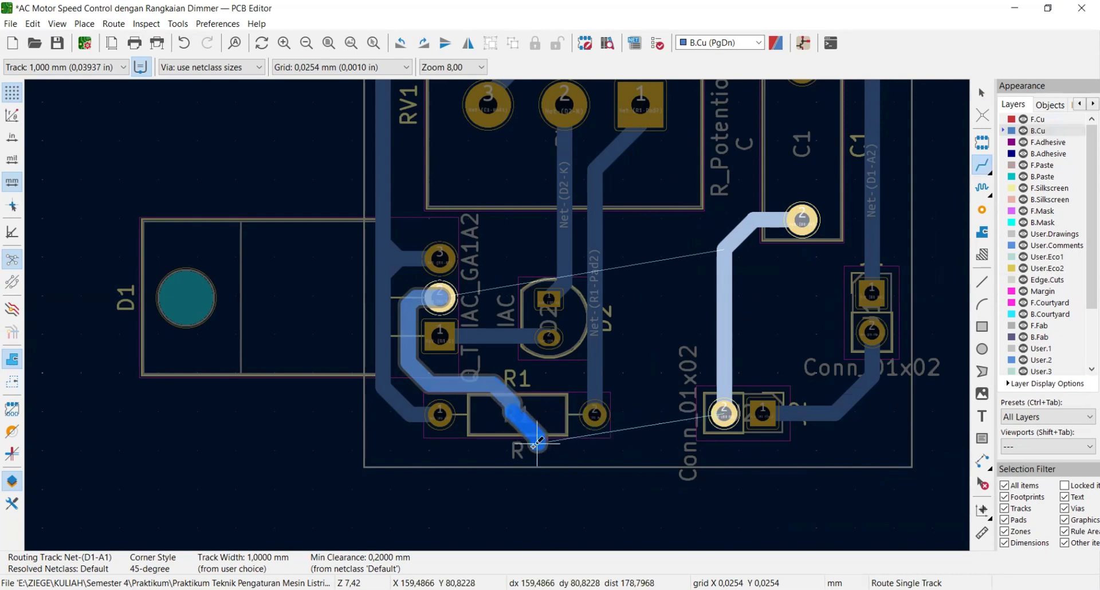
pyautogui.press('Escape')
pyautogui.hotkey('ctrl', 'z')
# Step: Route a B.Cu track from D1 pad 2 between R1's pads and along the board's lower edge to J2's round pad
pyautogui.click(438, 298)
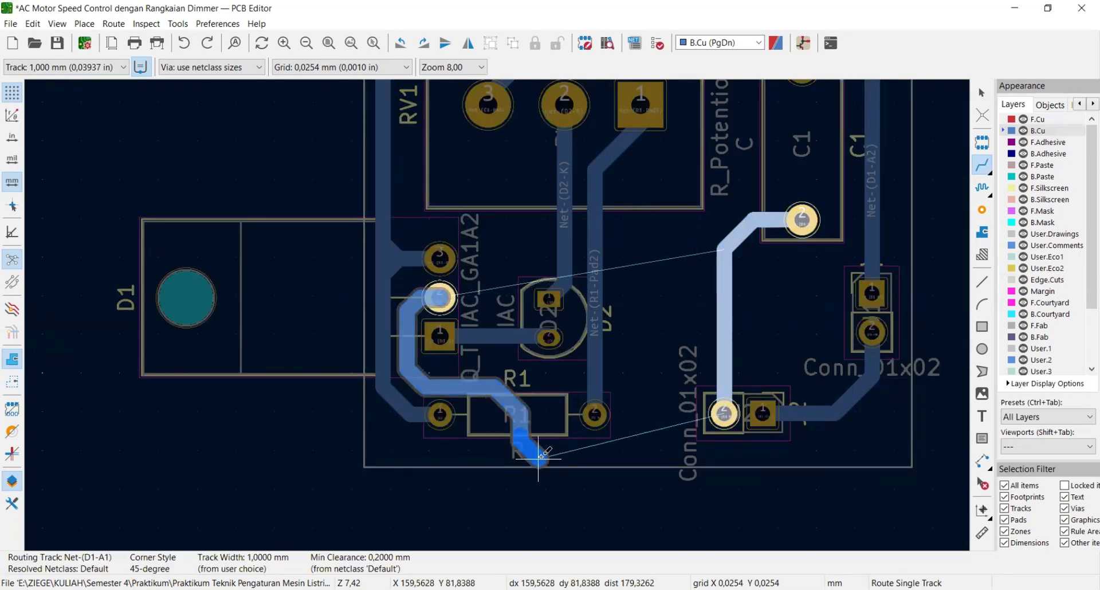
pyautogui.click(724, 441)
pyautogui.scroll(-4, 713, 380)
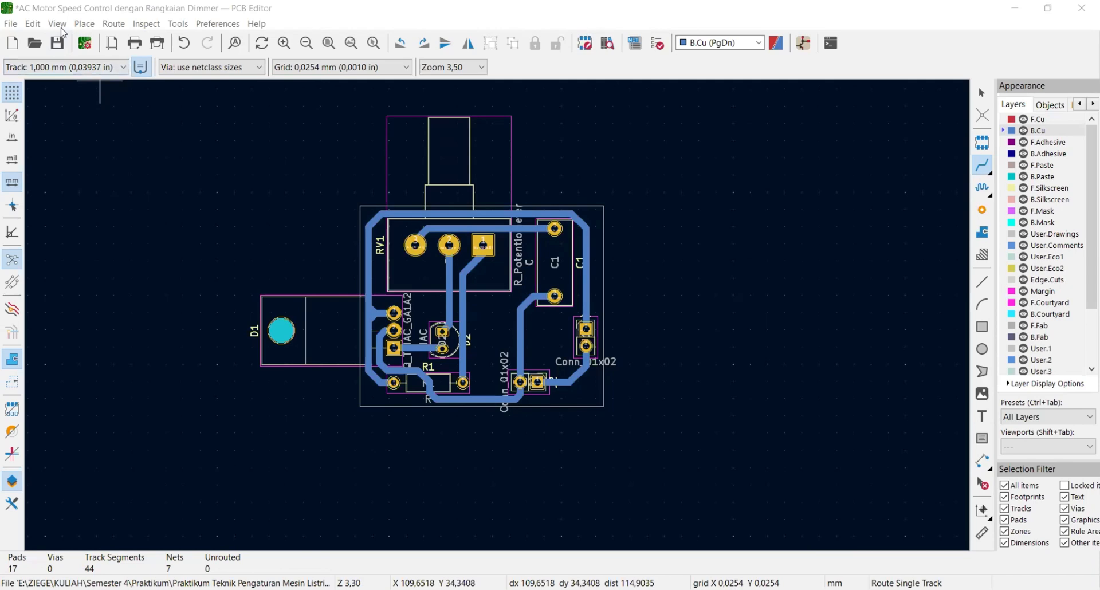
# Step: Open the 3D view of the board and inspect its component side and the tracks on its underside
pyautogui.hotkey('alt', '3')
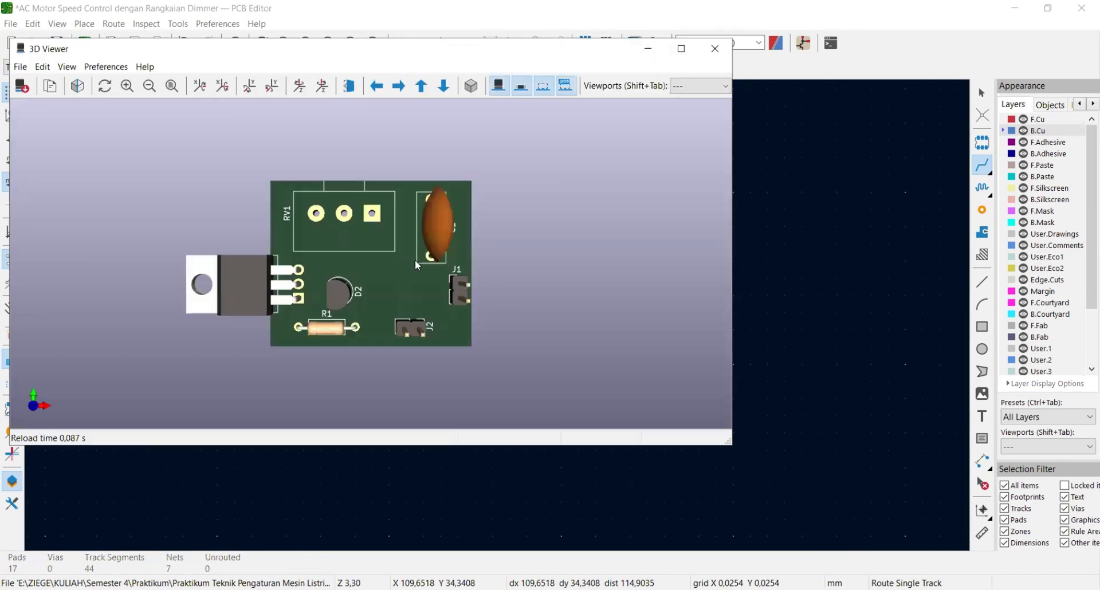
pyautogui.moveTo(424, 294); pyautogui.dragTo(445, 215)
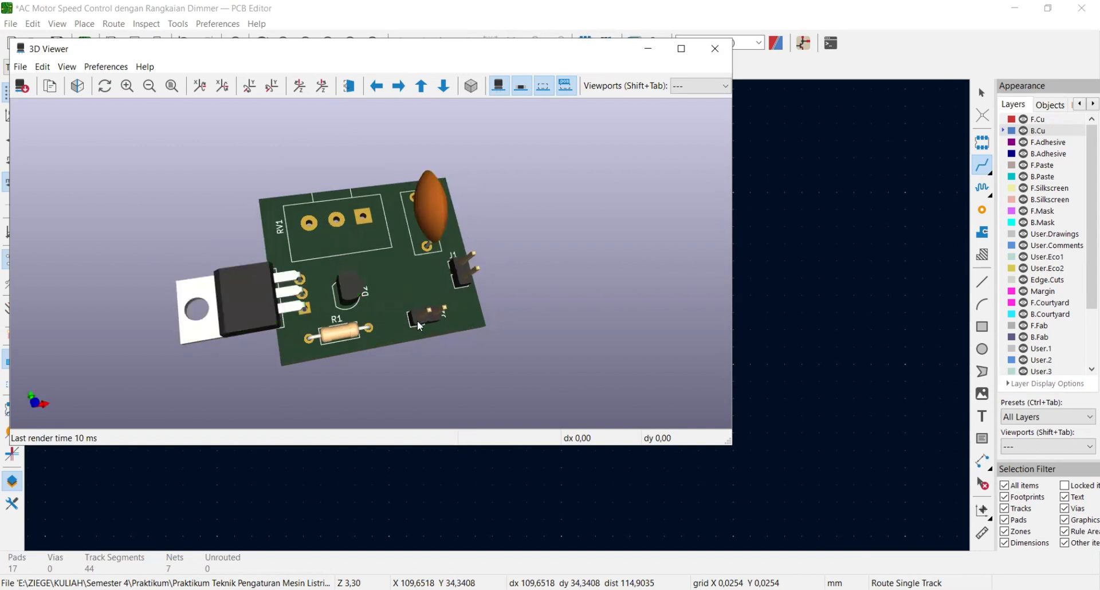
pyautogui.moveTo(392, 318); pyautogui.dragTo(367, 360)
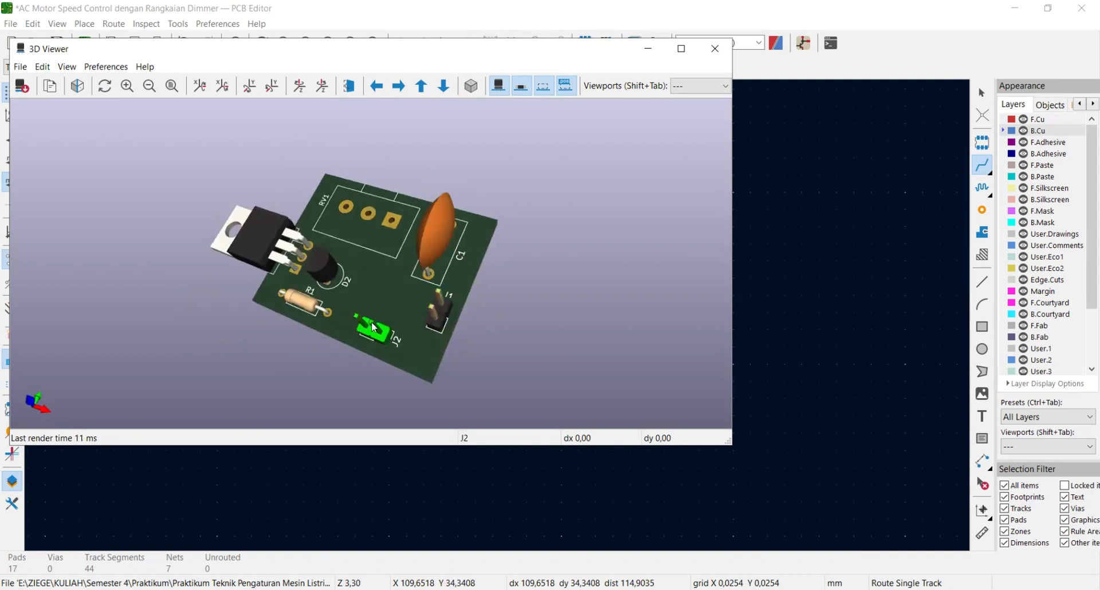
pyautogui.moveTo(372, 324); pyautogui.dragTo(252, 246)
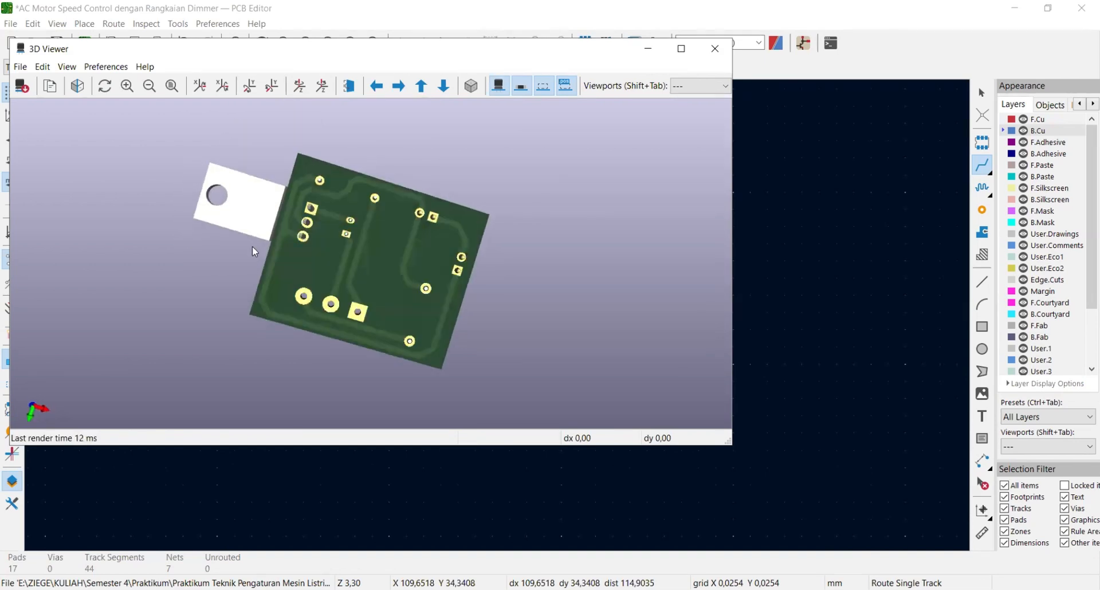